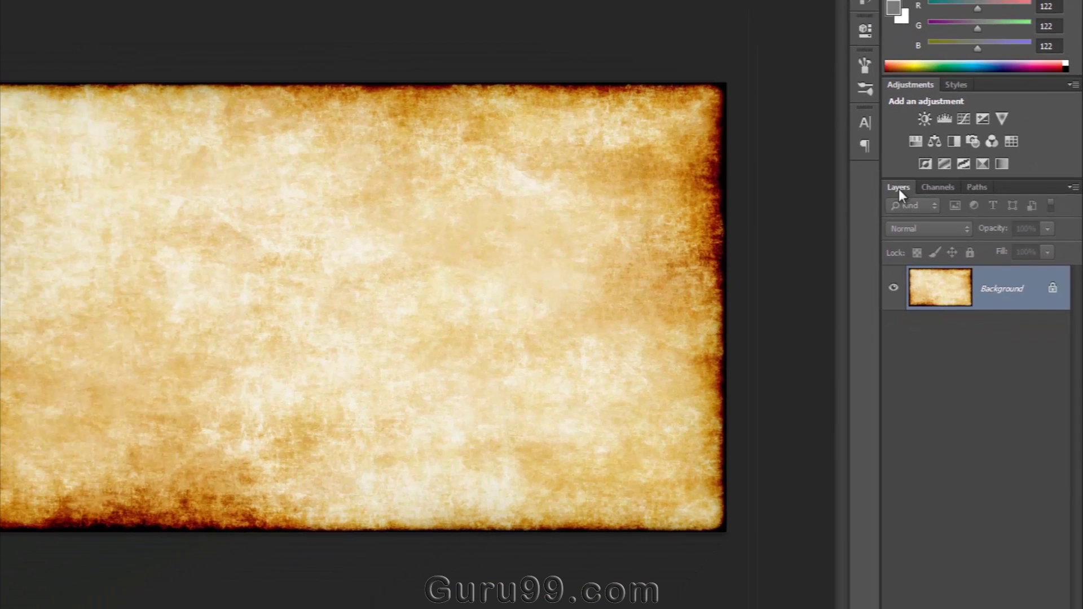
# Float the Layers panel, redock it beside Channels and Paths, and confirm the locked Background won't move.
pyautogui.moveTo(828, 201); pyautogui.dragTo(437, 140)
pyautogui.moveTo(616, 144); pyautogui.dragTo(616, 144)
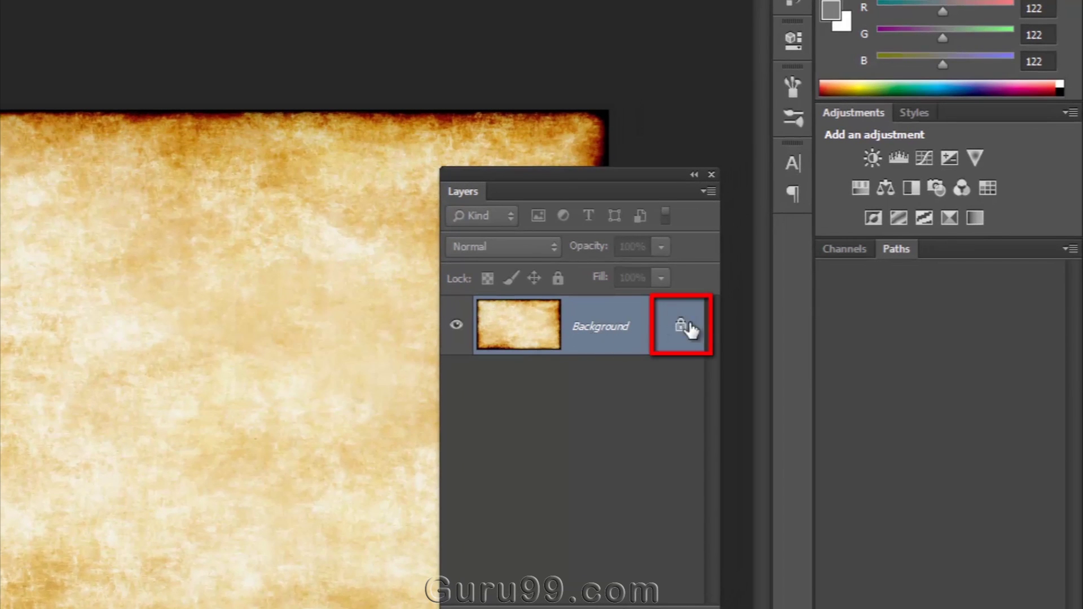
pyautogui.moveTo(487, 192); pyautogui.dragTo(842, 249)
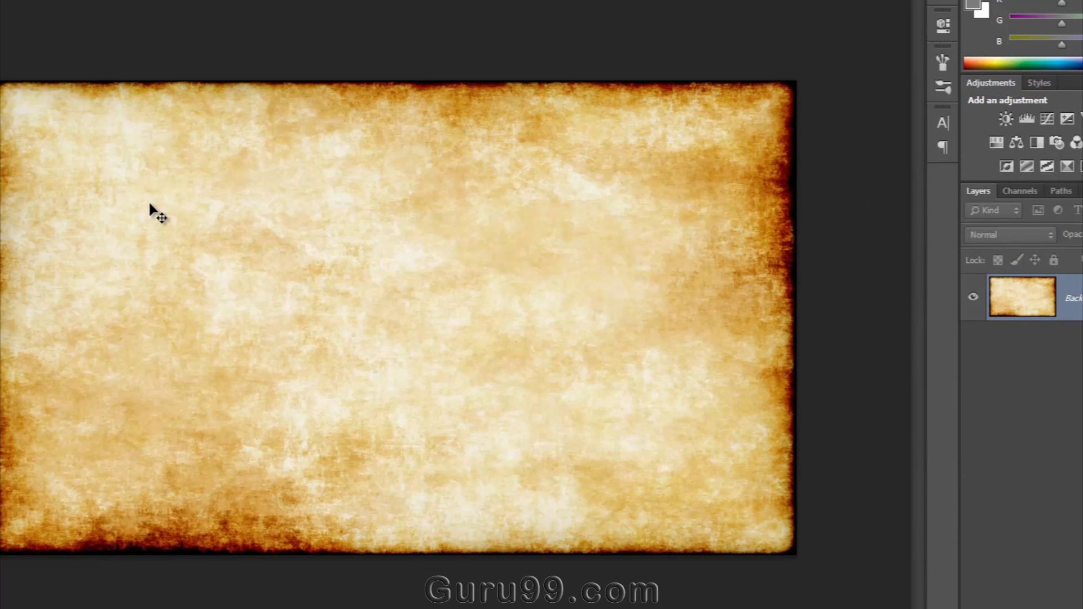
pyautogui.moveTo(157, 198); pyautogui.dragTo(471, 387)
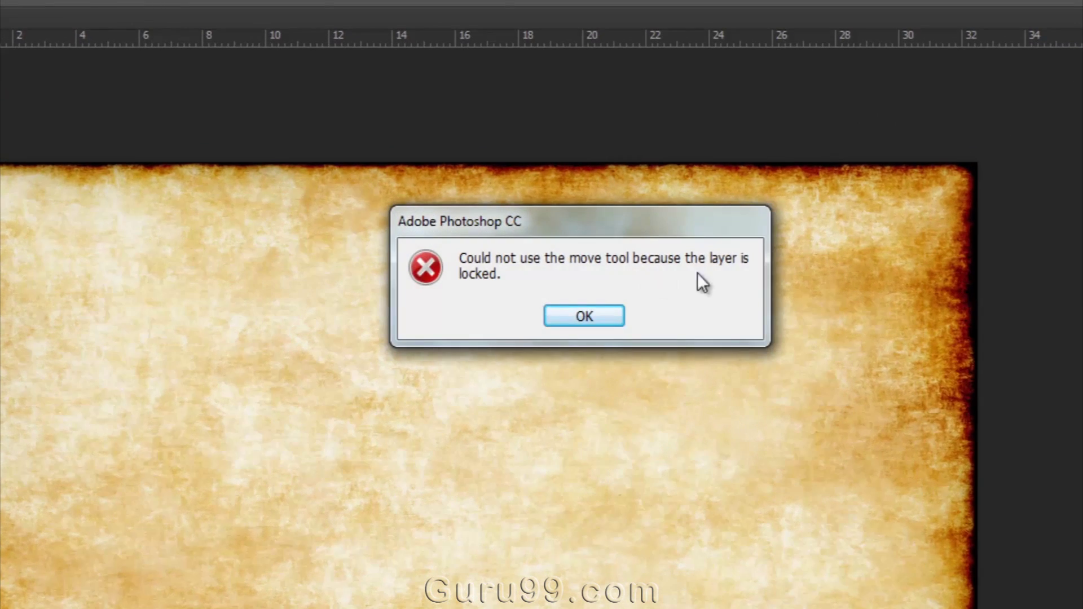
pyautogui.press('Return')
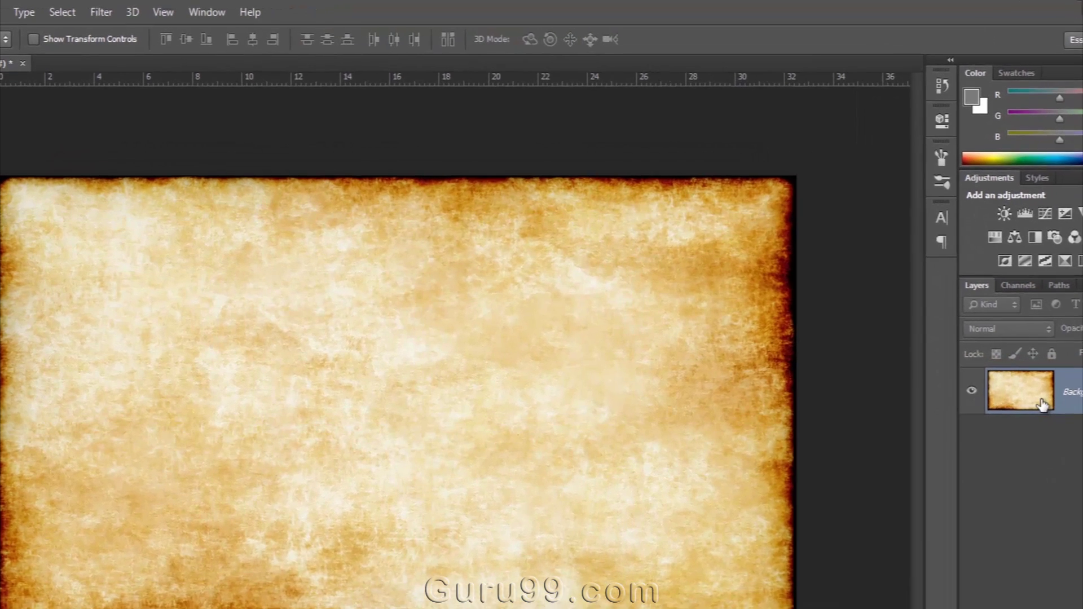
pyautogui.doubleClick(964, 376)
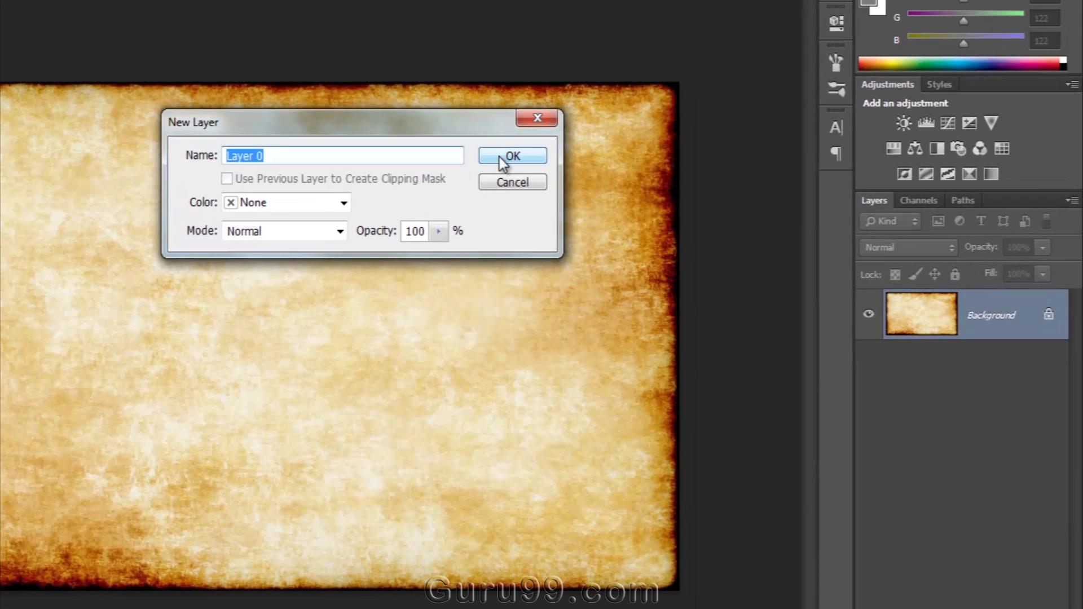
pyautogui.click(682, 266)
pyautogui.click(499, 157)
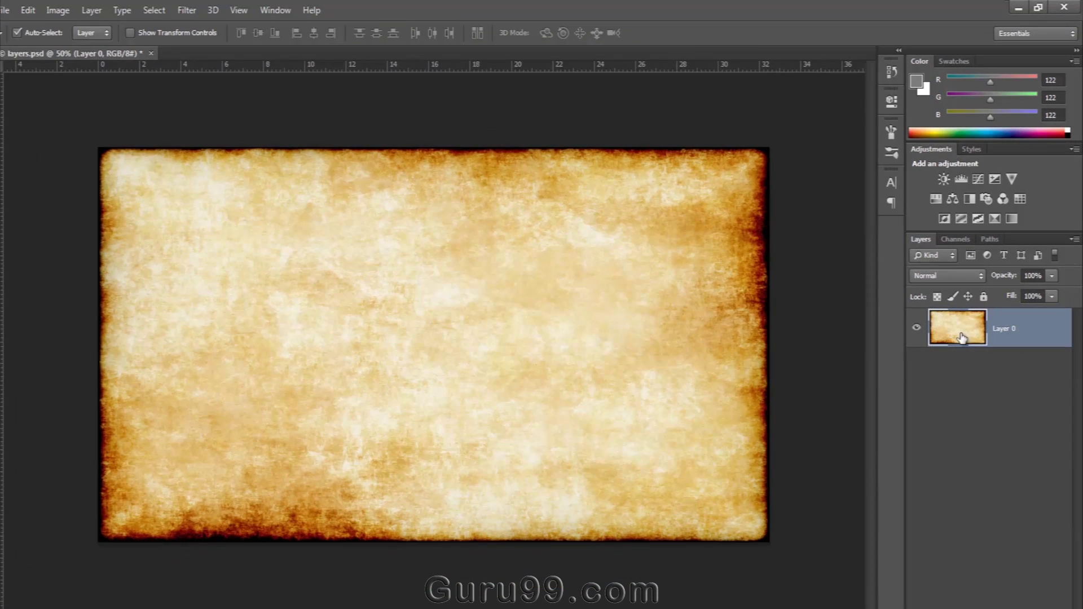
pyautogui.moveTo(322, 279); pyautogui.dragTo(375, 340)
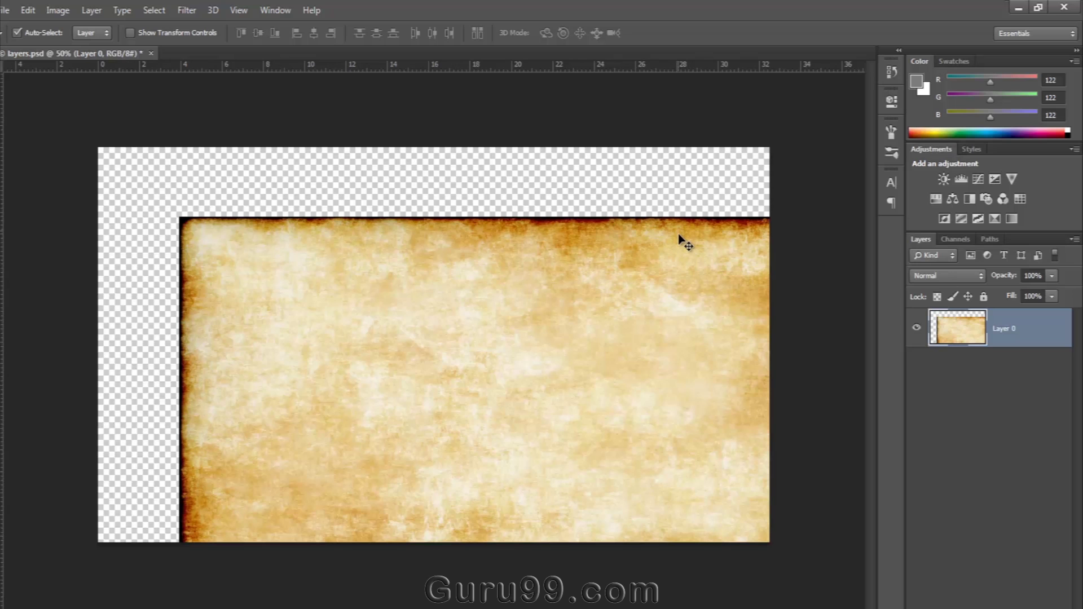
pyautogui.hotkey('ctrl', 'alt', 'z')
pyautogui.hotkey('ctrl', 'alt', 'z')
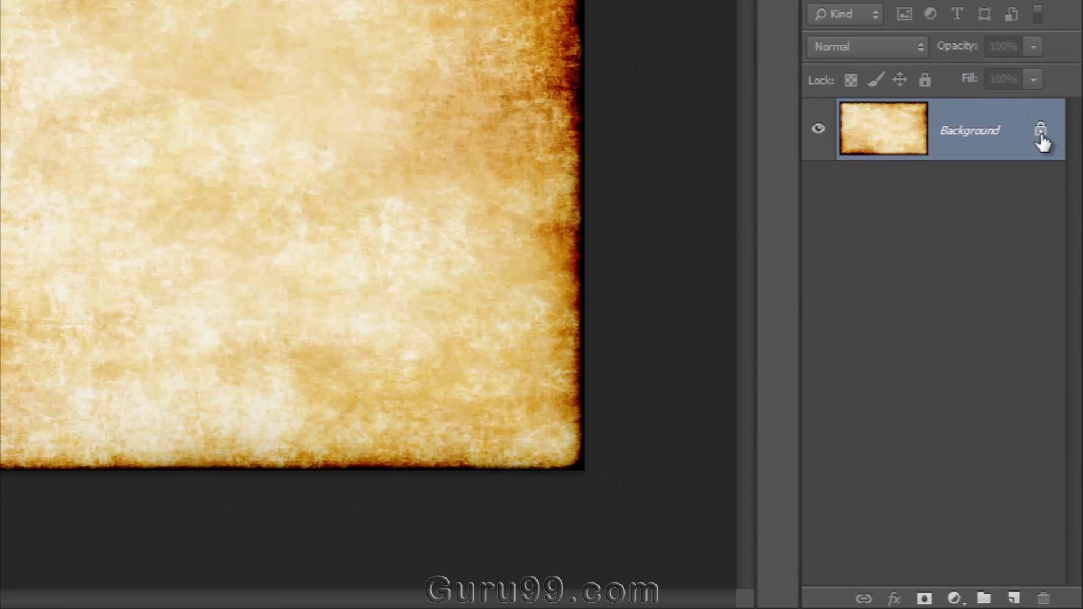
# Bring the pirate wallpaper into parchment.jpg and scale it to sit inside the burnt border.
pyautogui.moveTo(1042, 140); pyautogui.dragTo(1042, 598)
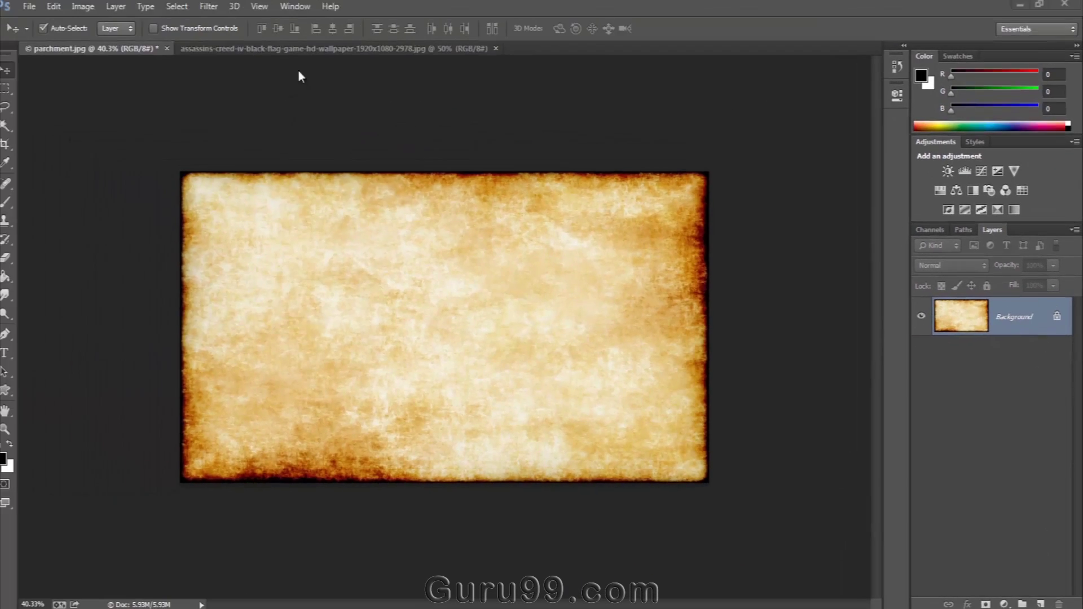
pyautogui.click(299, 52)
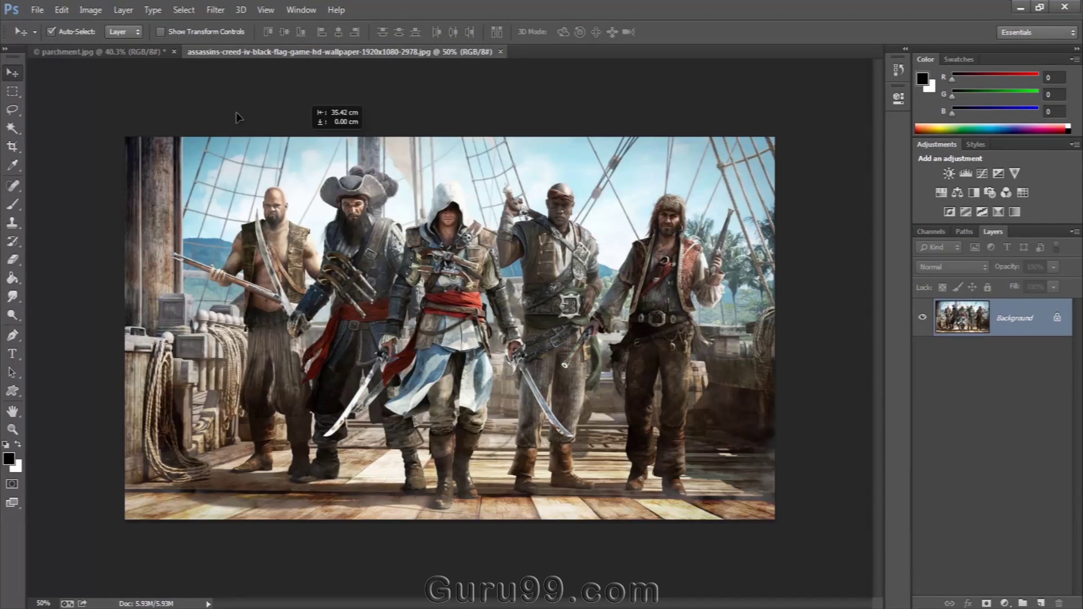
pyautogui.click(144, 52)
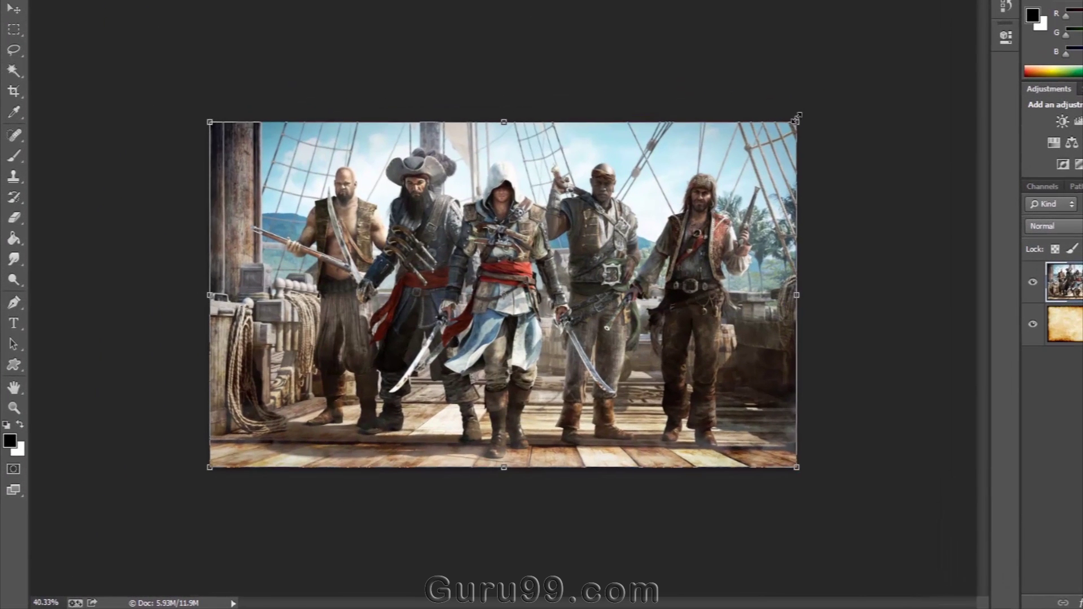
pyautogui.moveTo(713, 174); pyautogui.dragTo(694, 189)
pyautogui.moveTo(776, 138); pyautogui.dragTo(773, 137)
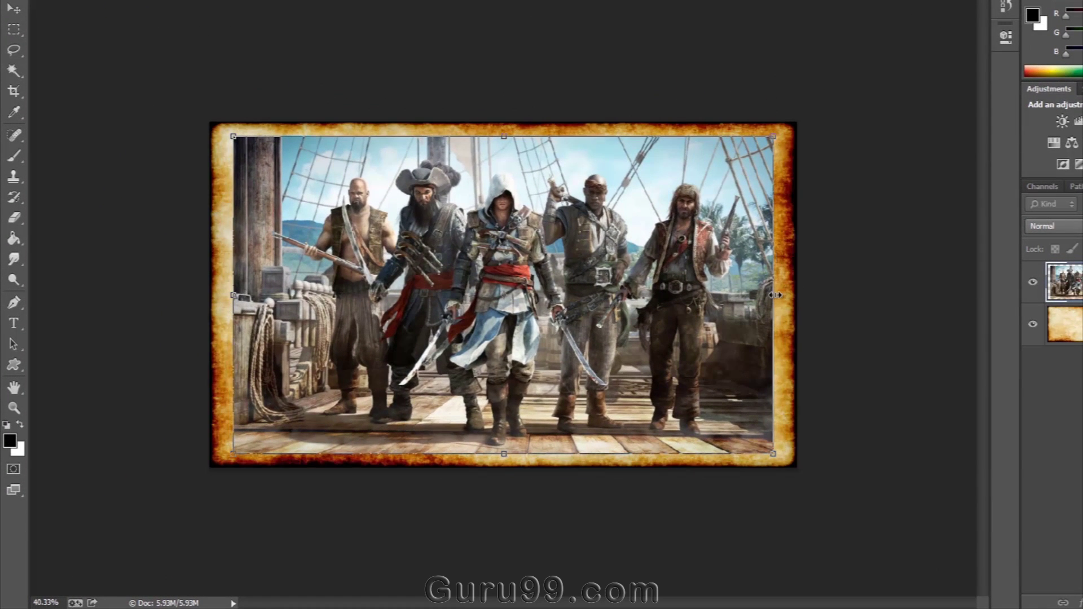
pyautogui.moveTo(772, 294); pyautogui.dragTo(789, 295)
pyautogui.press('Return')
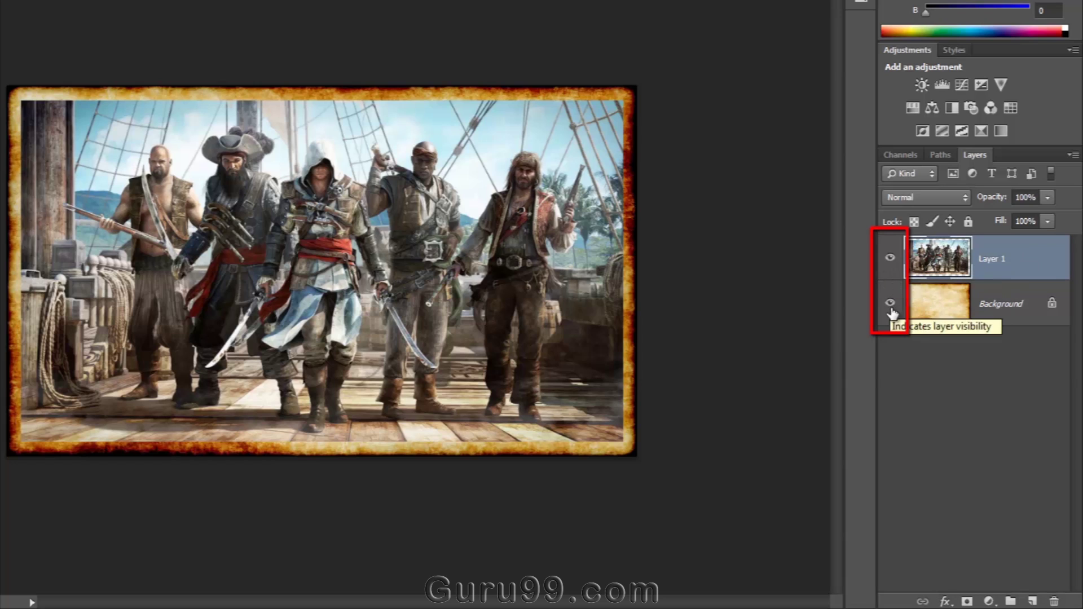
# Toggle visibility of the pirate layer and the parchment background to compare them.
pyautogui.click(890, 260)
pyautogui.click(890, 260)
pyautogui.click(890, 261)
pyautogui.click(890, 261)
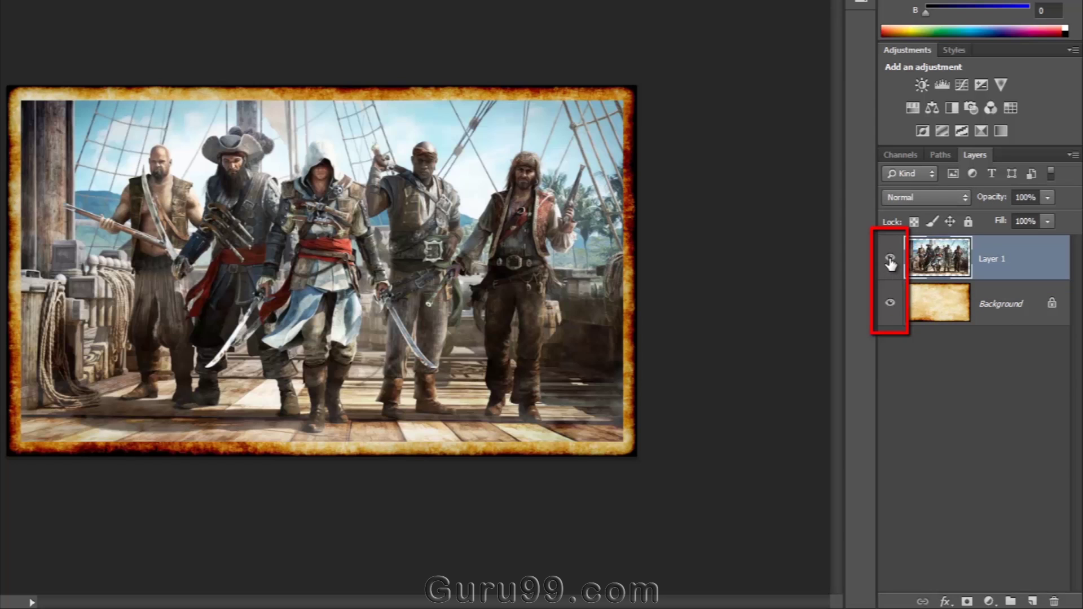
pyautogui.click(890, 302)
pyautogui.click(890, 302)
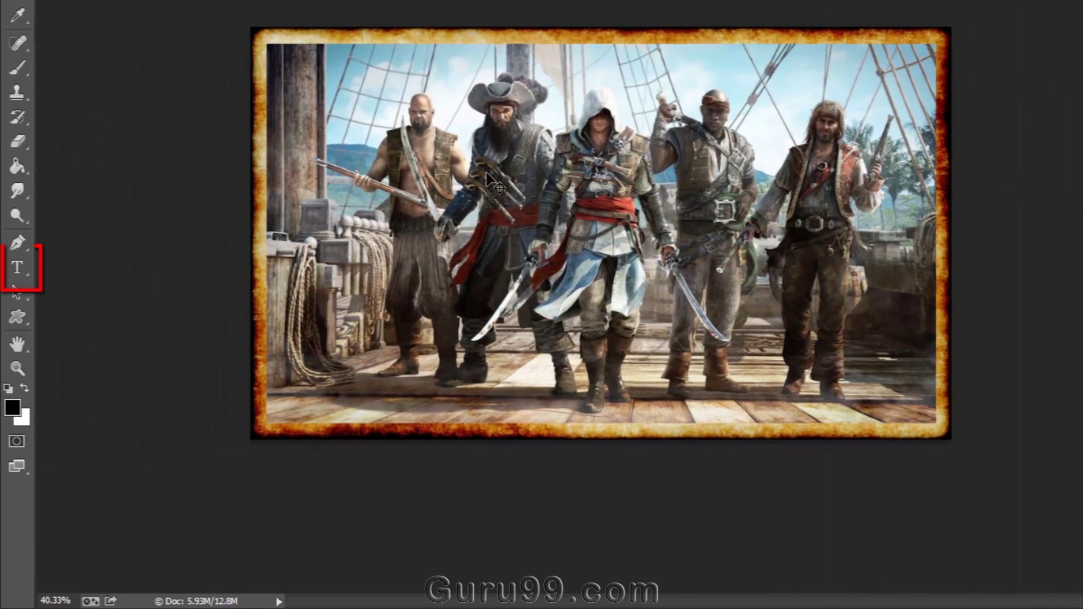
pyautogui.click(21, 269)
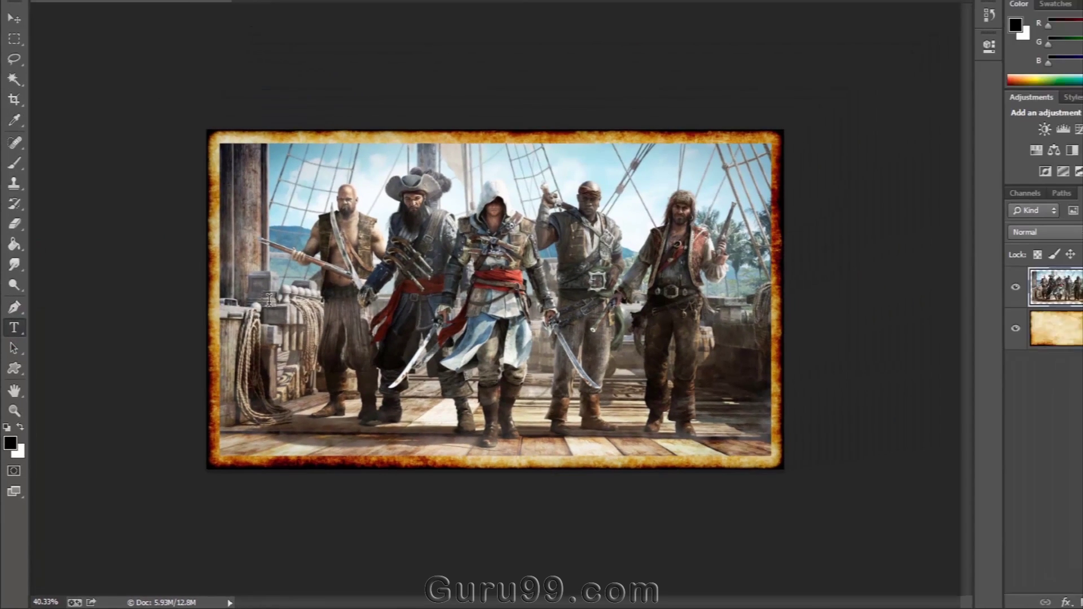
pyautogui.click(425, 238)
pyautogui.write('www.guru99.com')
pyautogui.hotkey('ctrl', 'Return')
pyautogui.hotkey('ctrl', 't')
pyautogui.moveTo(705, 285); pyautogui.dragTo(660, 209)
pyautogui.press('Return')
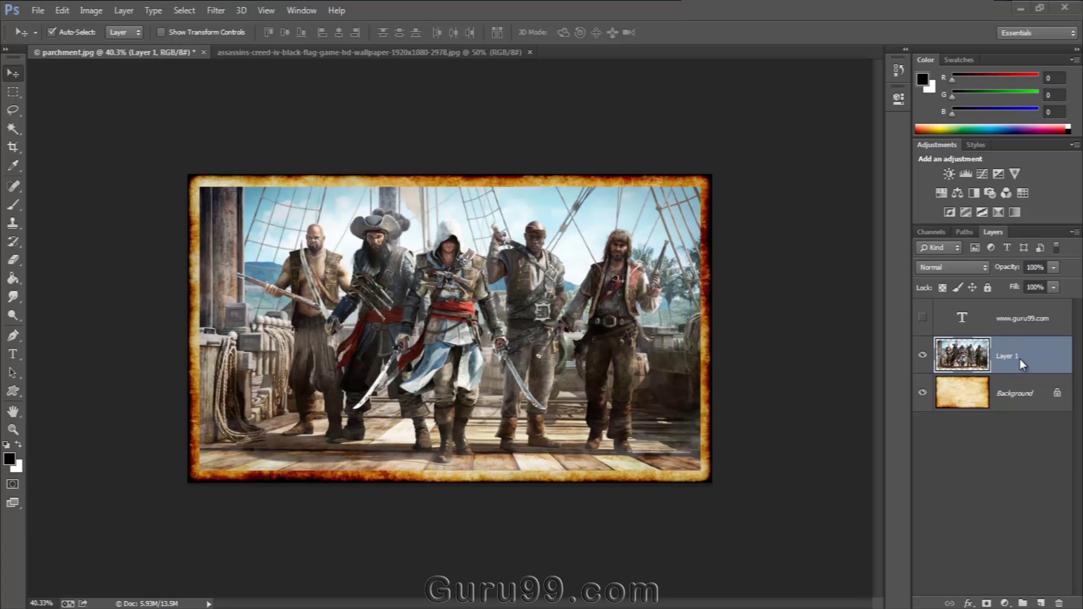
pyautogui.click(981, 420)
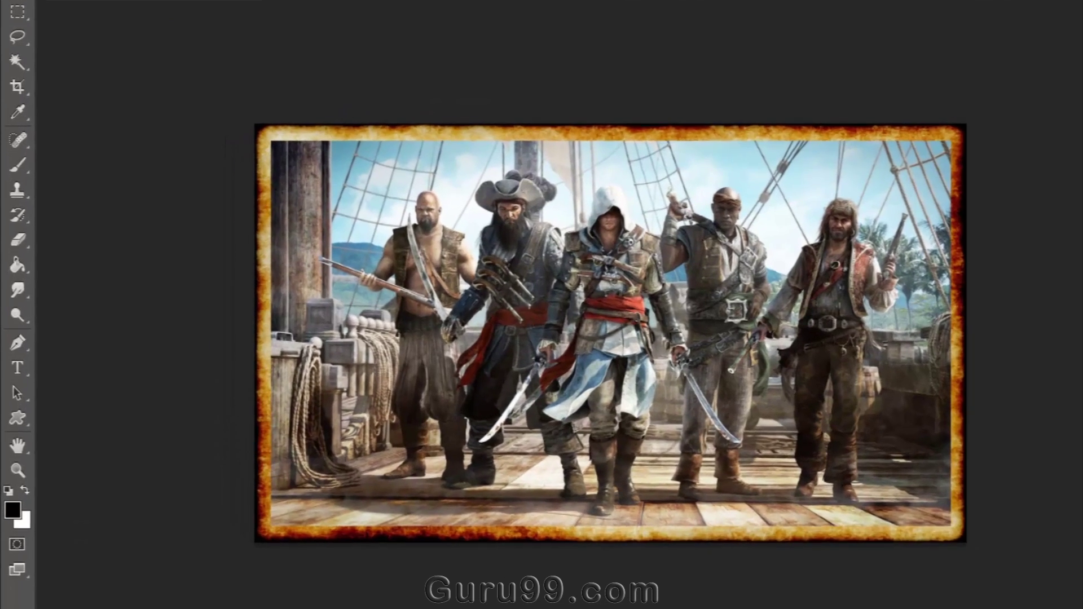
# Erase along the pirate image's top and right edges, then undo those eraser strokes.
pyautogui.press('e')
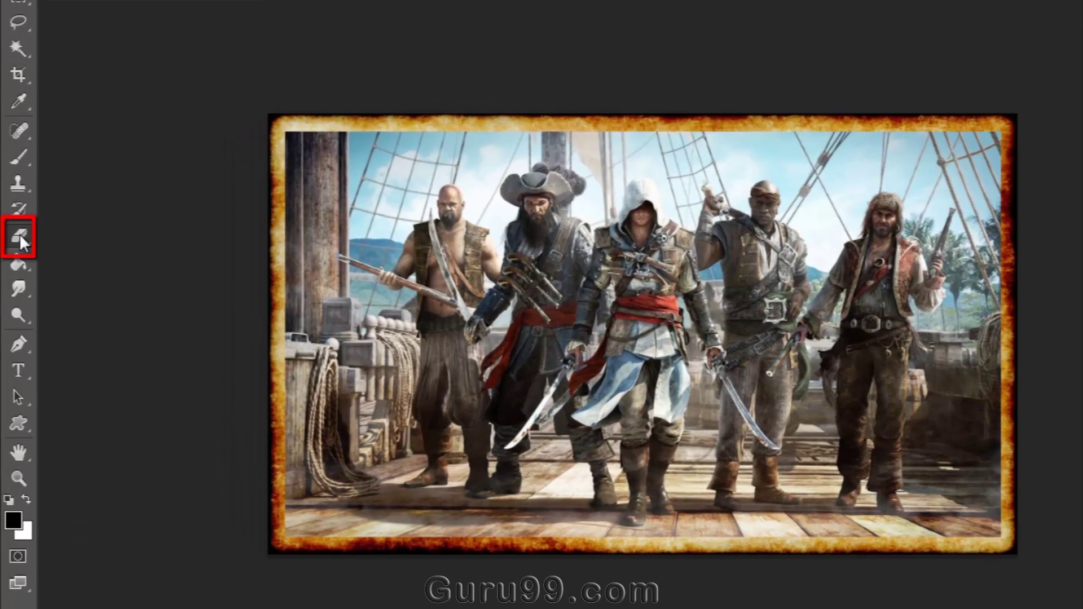
pyautogui.moveTo(285, 129); pyautogui.dragTo(1061, 165)
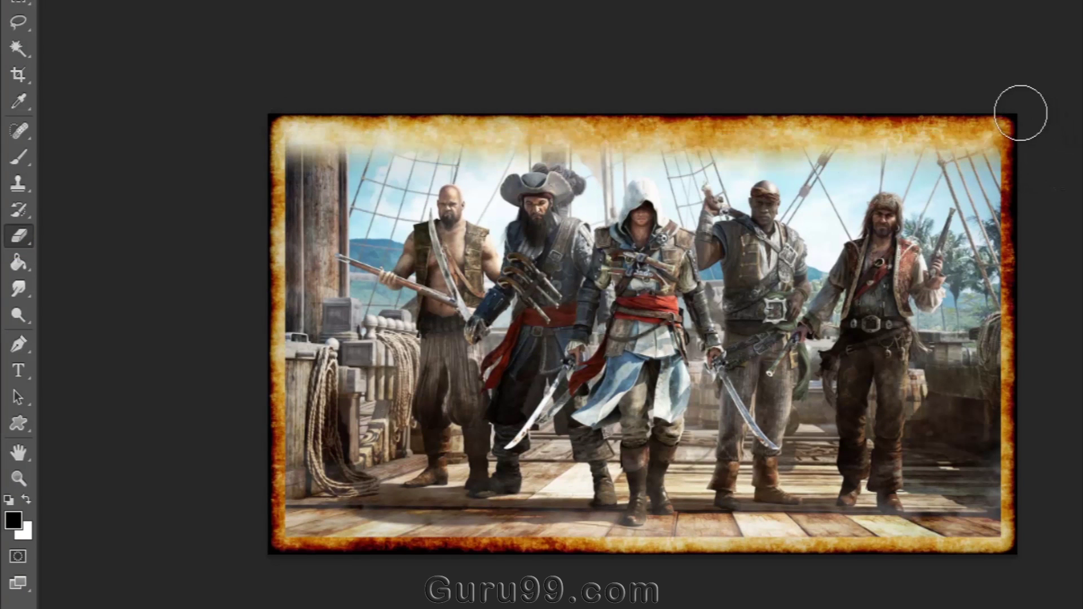
pyautogui.moveTo(1003, 265)
pyautogui.mouseDown()
pyautogui.moveTo(1009, 530)
pyautogui.moveTo(679, 520)
pyautogui.moveTo(217, 536)
pyautogui.moveTo(265, 423)
pyautogui.moveTo(290, 53)
pyautogui.moveTo(276, 90)
pyautogui.moveTo(259, 370)
pyautogui.moveTo(277, 497)
pyautogui.mouseUp()
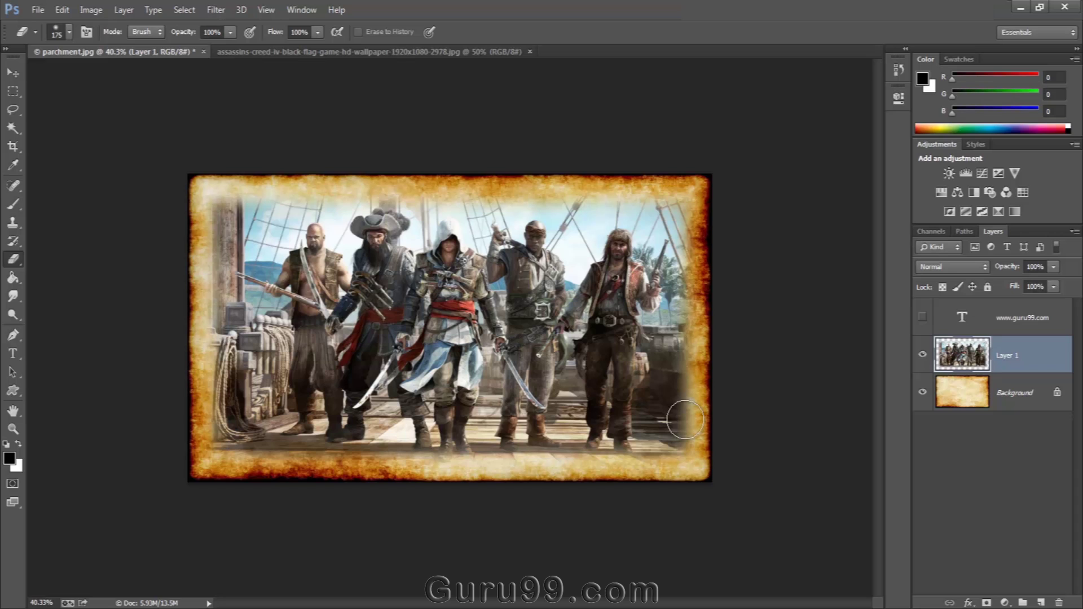
pyautogui.press('v')
pyautogui.hotkey('ctrl', 'alt', 'z')
pyautogui.hotkey('ctrl', 'alt', 'z')
pyautogui.hotkey('ctrl', 'alt', 'z')
pyautogui.hotkey('ctrl', 'alt', 'z')
pyautogui.hotkey('ctrl', 'alt', 'z')
pyautogui.hotkey('ctrl', 'alt', 'z')
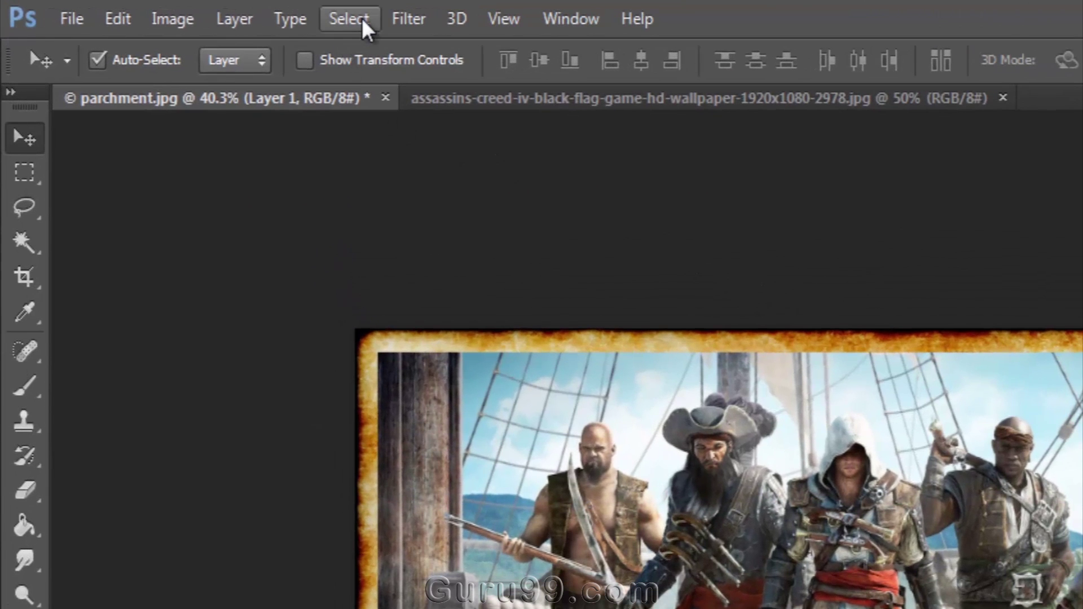
# Apply Layer > Layer Mask > Reveal All to the pirate Layer 1.
pyautogui.click(240, 23)
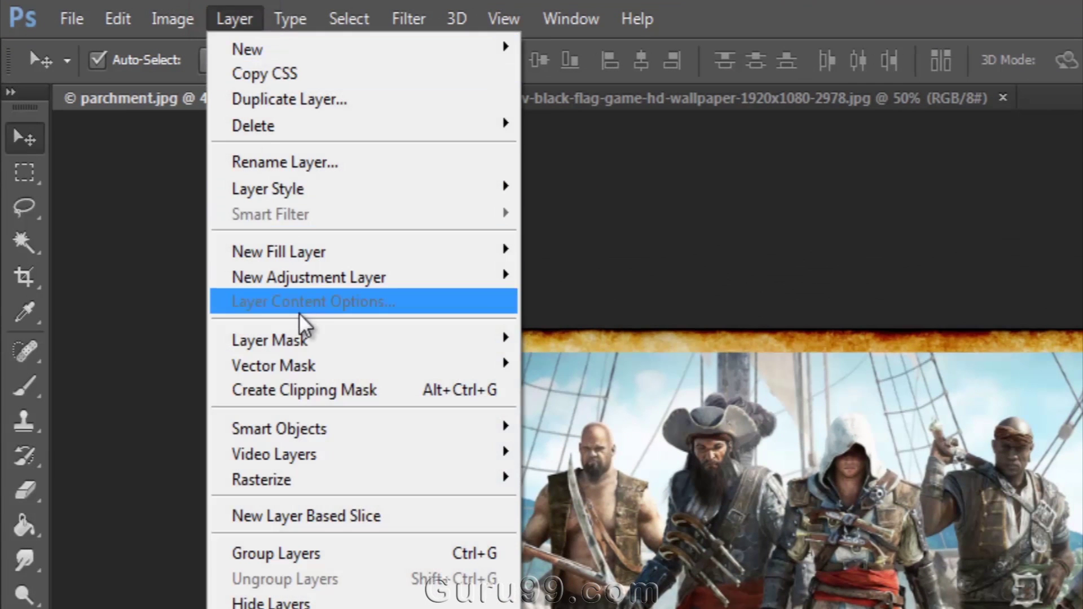
pyautogui.moveTo(307, 351)
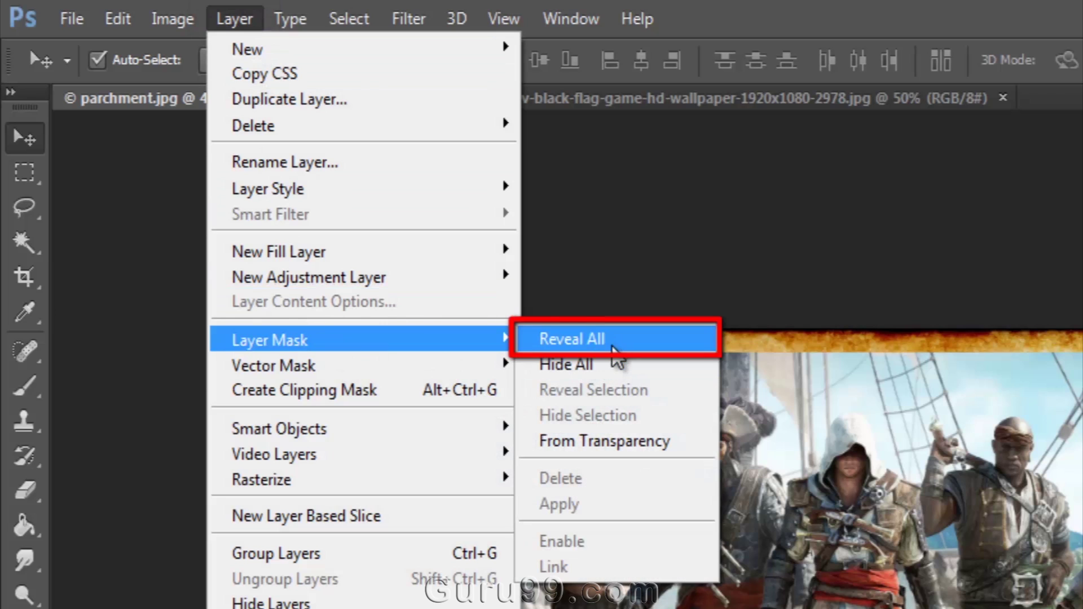
pyautogui.click(614, 342)
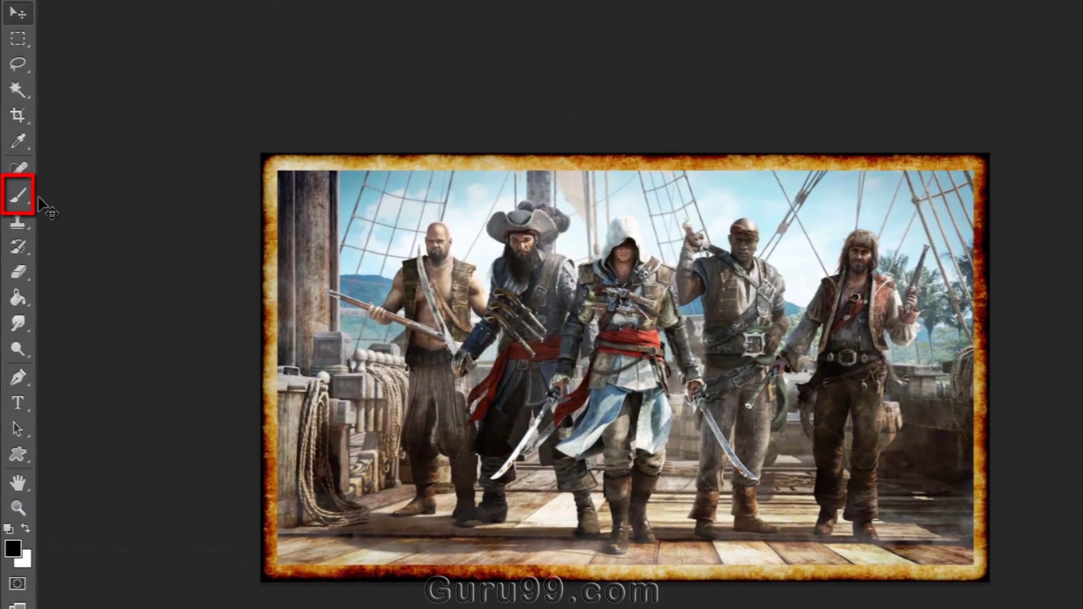
# Paint black with a 175-pixel brush on the mask to fade the image's edges.
pyautogui.click(17, 204)
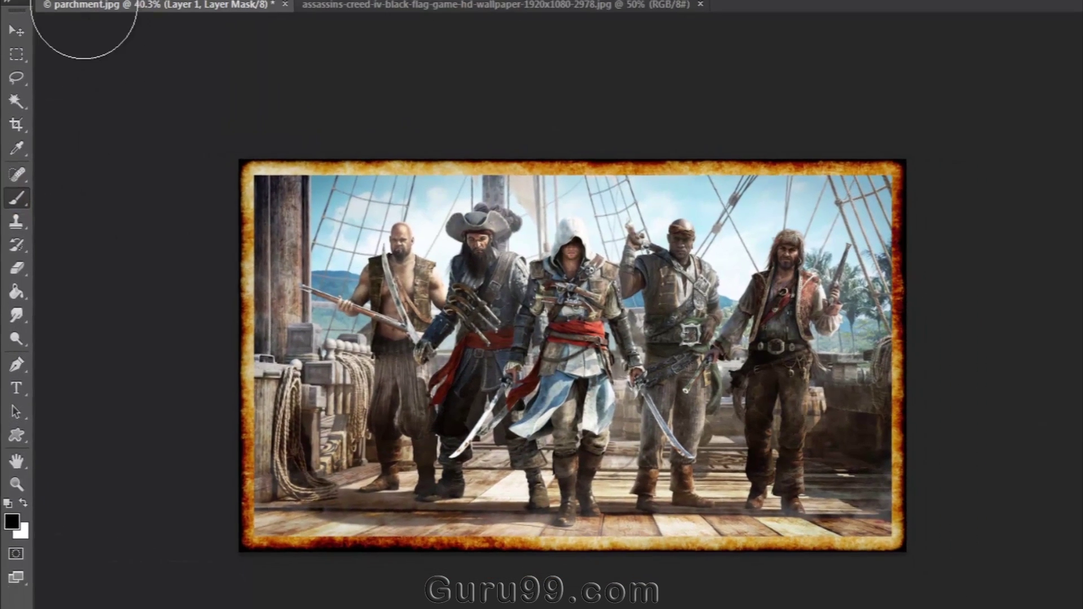
pyautogui.press('[')
pyautogui.press('[')
pyautogui.press('[')
pyautogui.press('[')
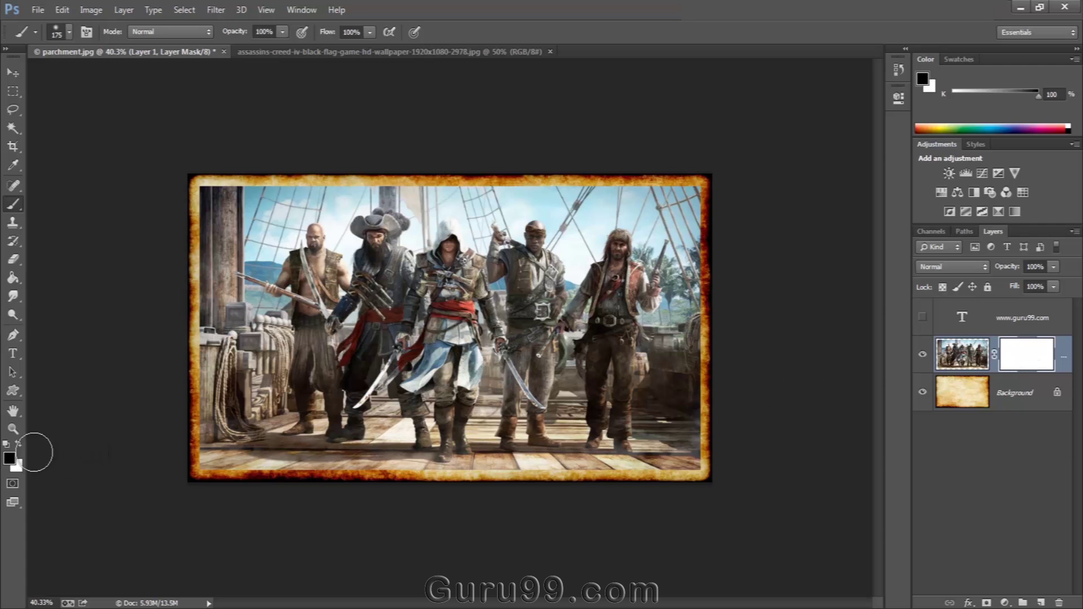
pyautogui.click(9, 458)
pyautogui.press('Return')
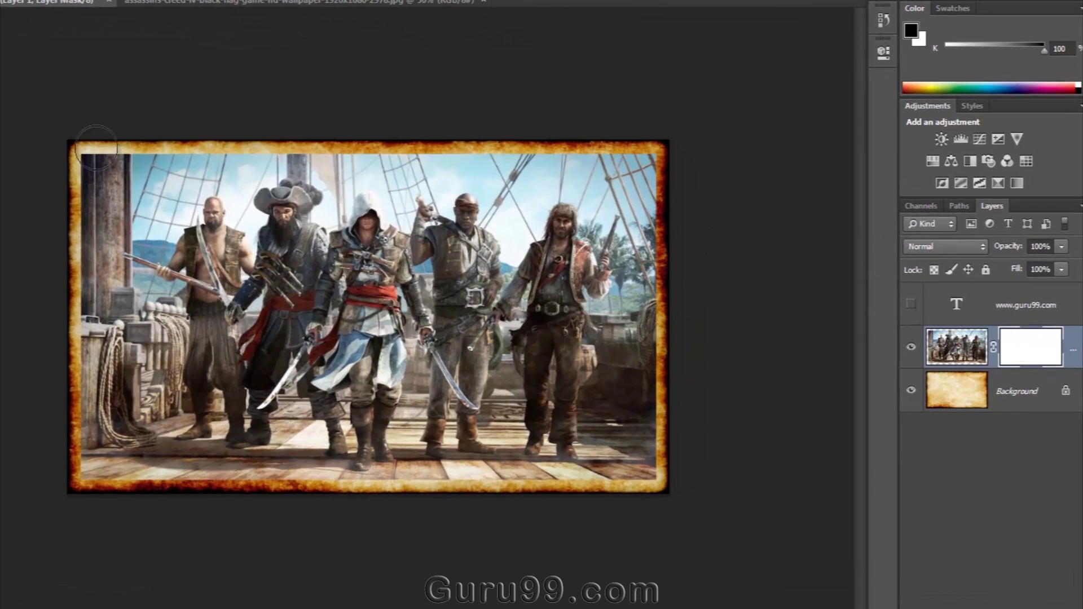
pyautogui.moveTo(195, 179); pyautogui.dragTo(574, 174)
pyautogui.moveTo(511, 140)
pyautogui.mouseDown()
pyautogui.moveTo(660, 149)
pyautogui.moveTo(654, 480)
pyautogui.moveTo(585, 495)
pyautogui.moveTo(9, 500)
pyautogui.moveTo(56, 423)
pyautogui.moveTo(55, 191)
pyautogui.moveTo(68, 143)
pyautogui.moveTo(63, 379)
pyautogui.moveTo(93, 600)
pyautogui.mouseUp()
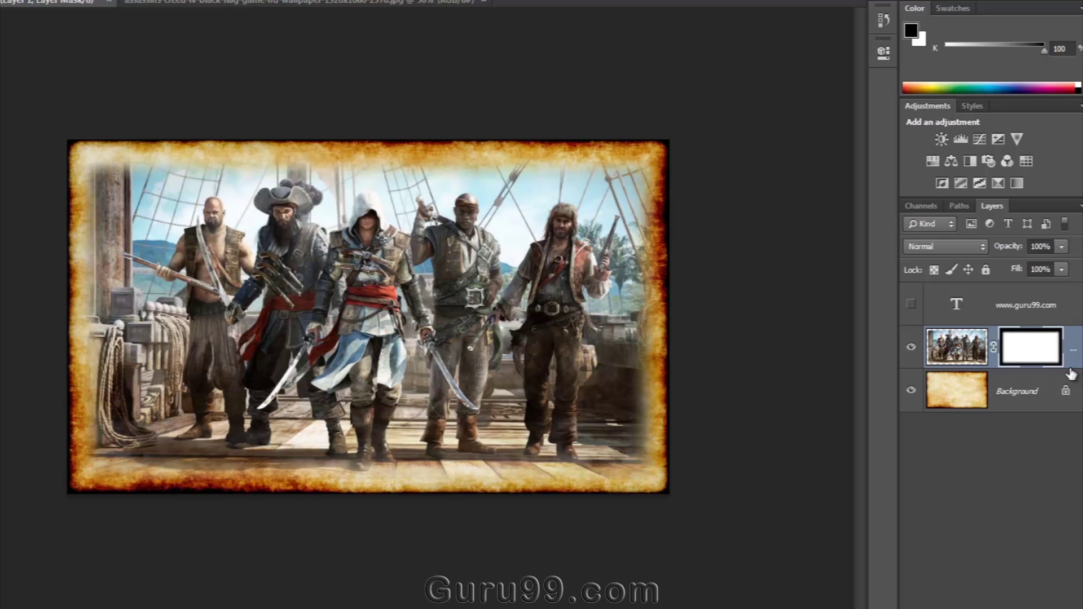
# Toggle the layer mask off and on repeatedly to compare faded and crisp edges.
pyautogui.keyDown('shift'); pyautogui.click(1039, 351); pyautogui.keyUp('shift')
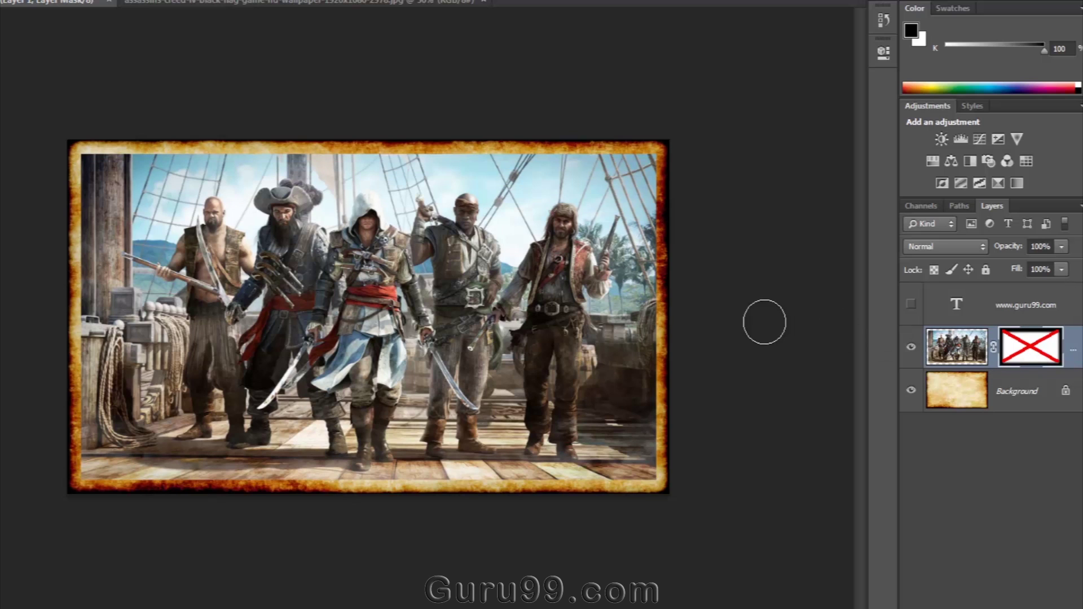
pyautogui.hotkey('ctrl', '+')
pyautogui.keyDown('shift'); pyautogui.click(1040, 350); pyautogui.keyUp('shift')
pyautogui.keyDown('shift'); pyautogui.click(1040, 351); pyautogui.keyUp('shift')
pyautogui.keyDown('shift'); pyautogui.click(1041, 350); pyautogui.keyUp('shift')
pyautogui.keyDown('shift'); pyautogui.click(1041, 350); pyautogui.keyUp('shift')
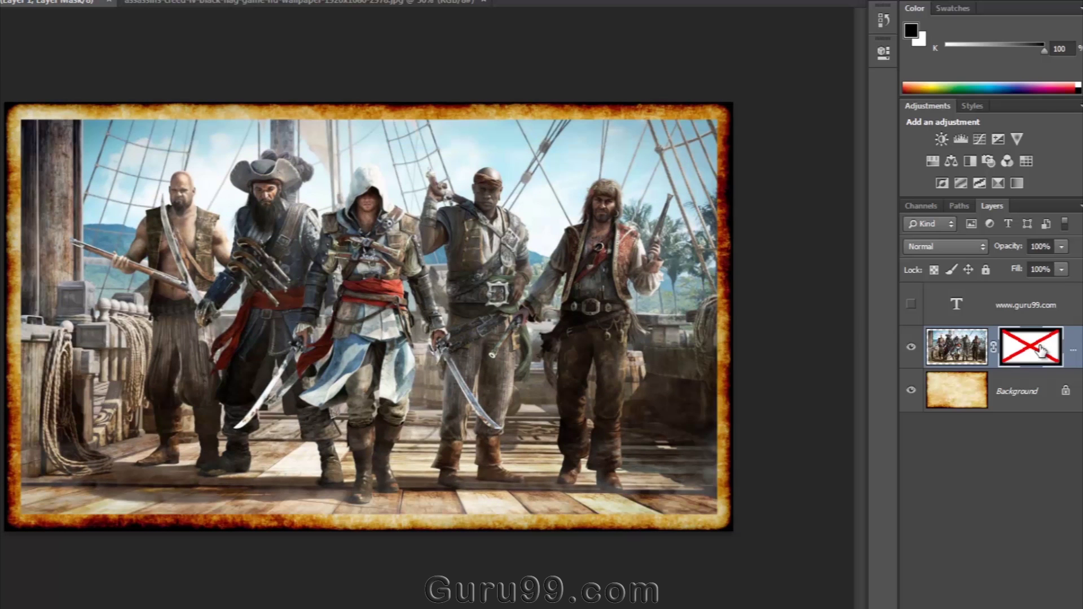
pyautogui.keyDown('shift'); pyautogui.click(1040, 349); pyautogui.keyUp('shift')
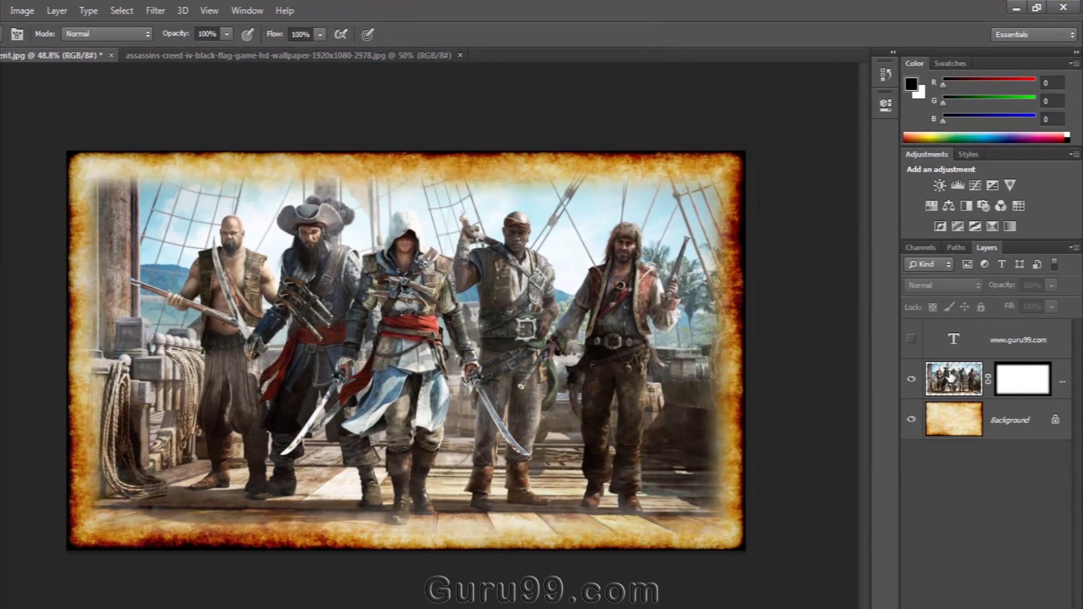
# On Layer 1, try the Overlay, Multiply, Pin Light and Exclusion blend modes.
pyautogui.click(952, 381)
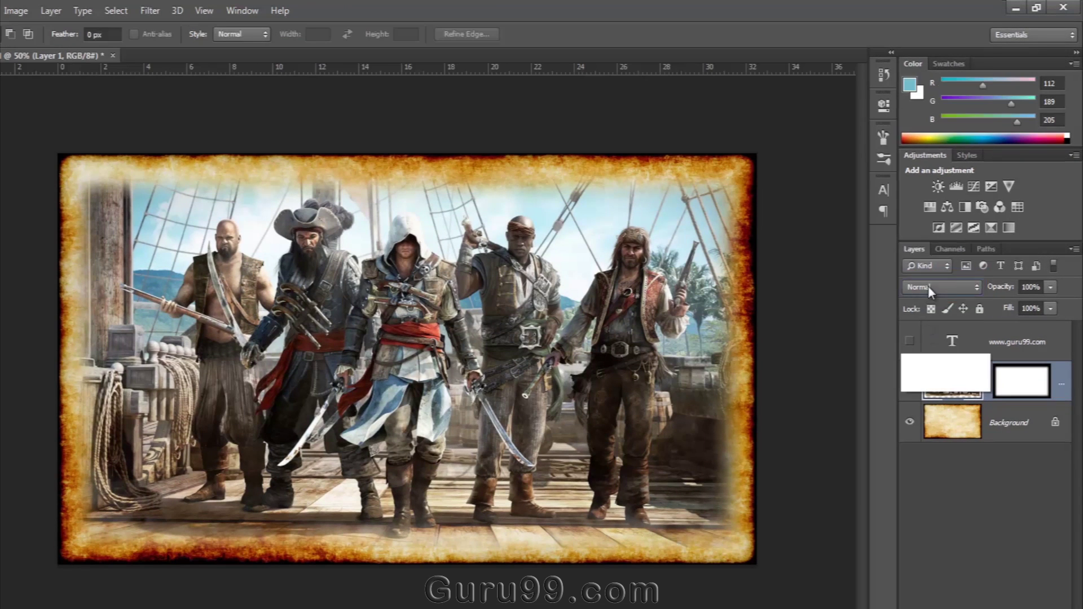
pyautogui.click(933, 286)
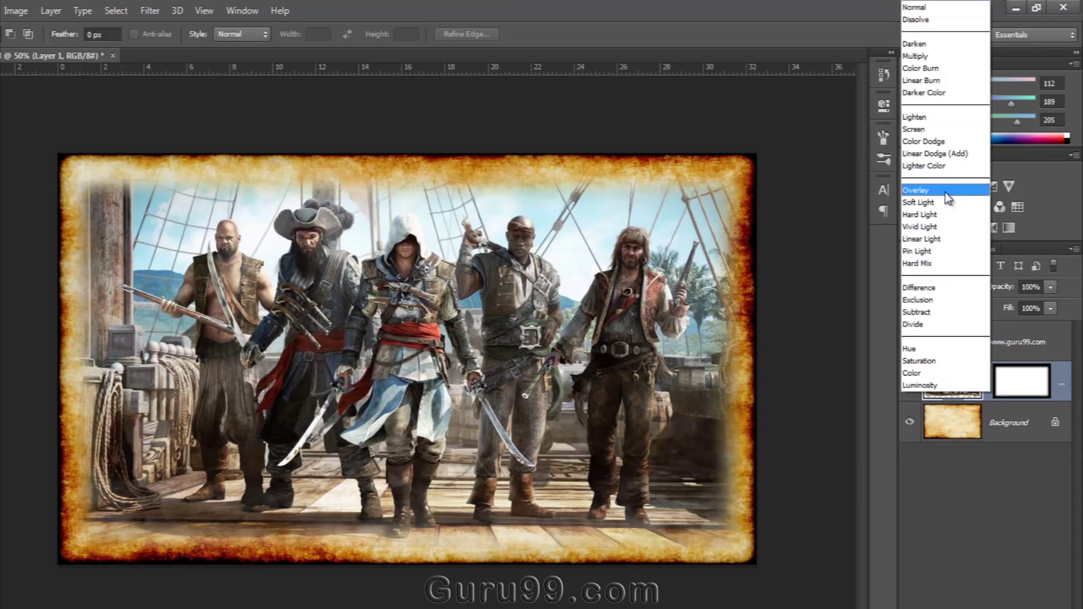
pyautogui.click(946, 194)
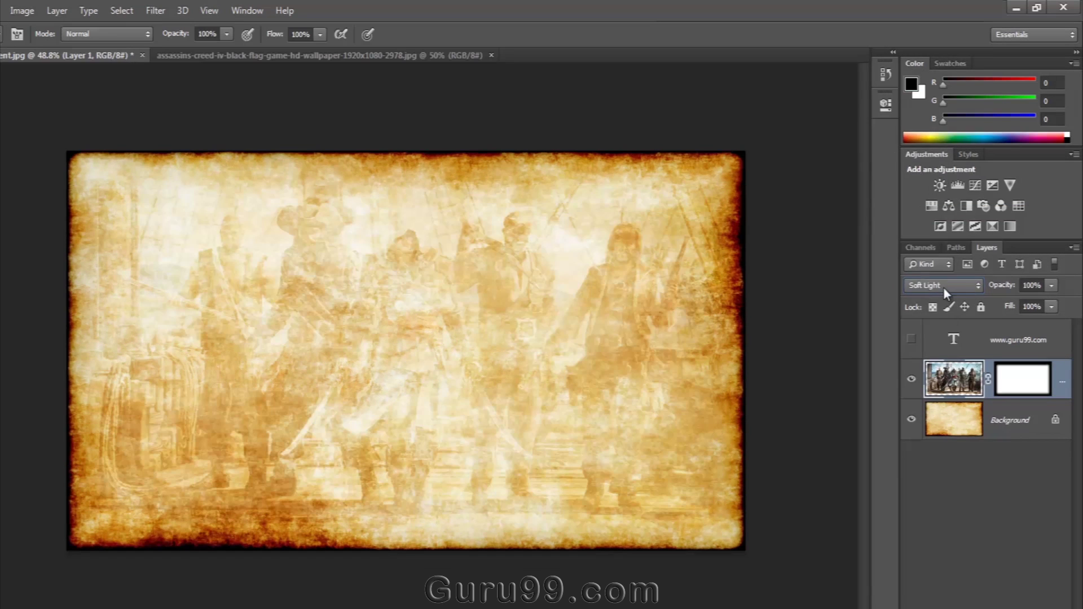
pyautogui.click(942, 285)
pyautogui.click(946, 51)
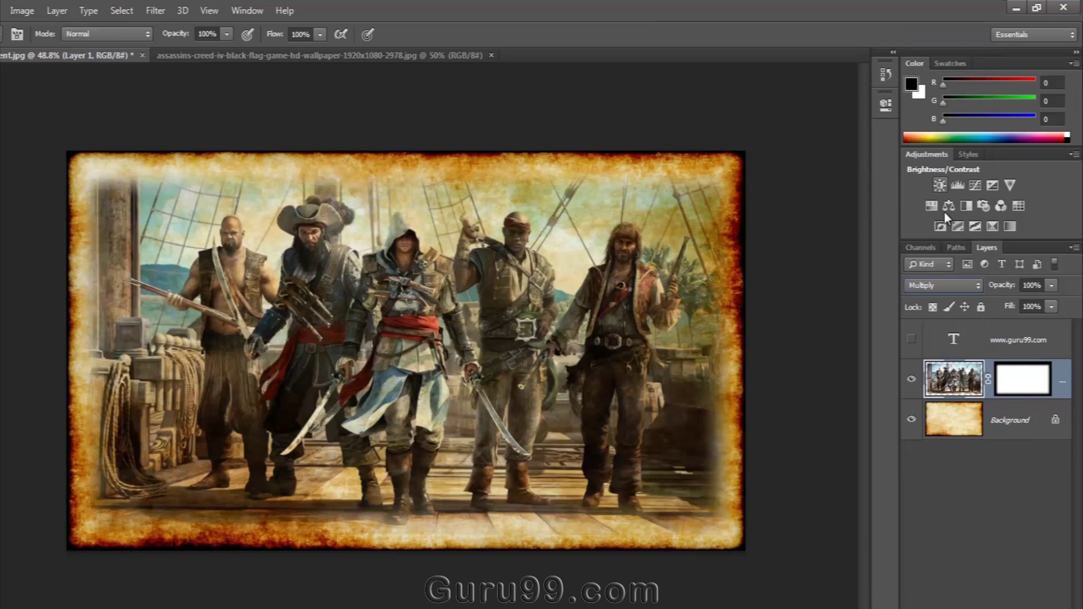
pyautogui.click(937, 286)
pyautogui.click(920, 249)
pyautogui.click(936, 286)
pyautogui.click(930, 298)
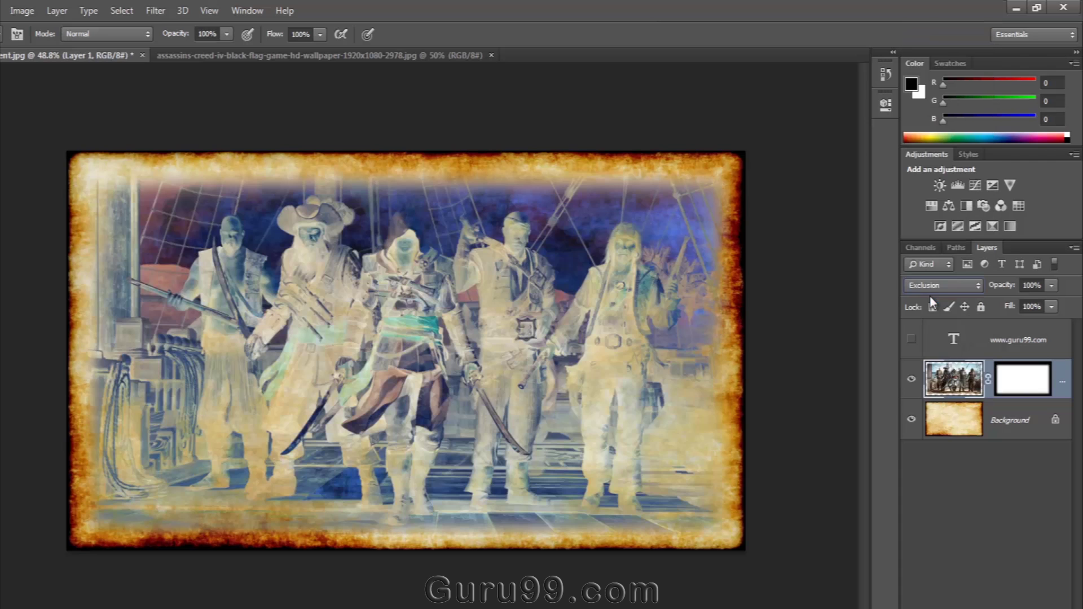
# Try Darker Color, then settle on Linear Burn and deselect to view the result.
pyautogui.click(944, 289)
pyautogui.click(953, 92)
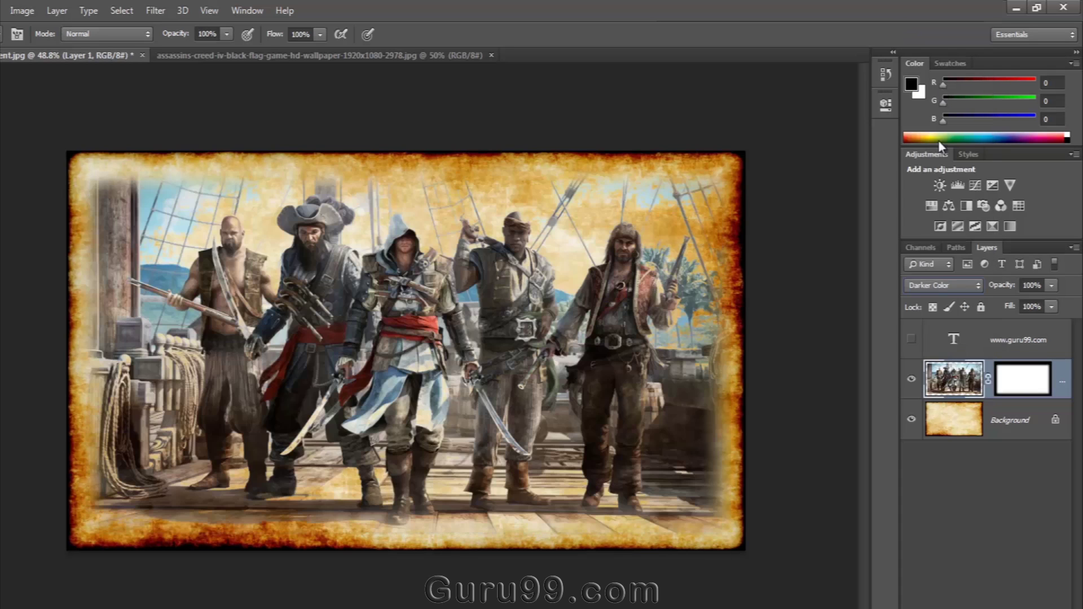
pyautogui.click(935, 288)
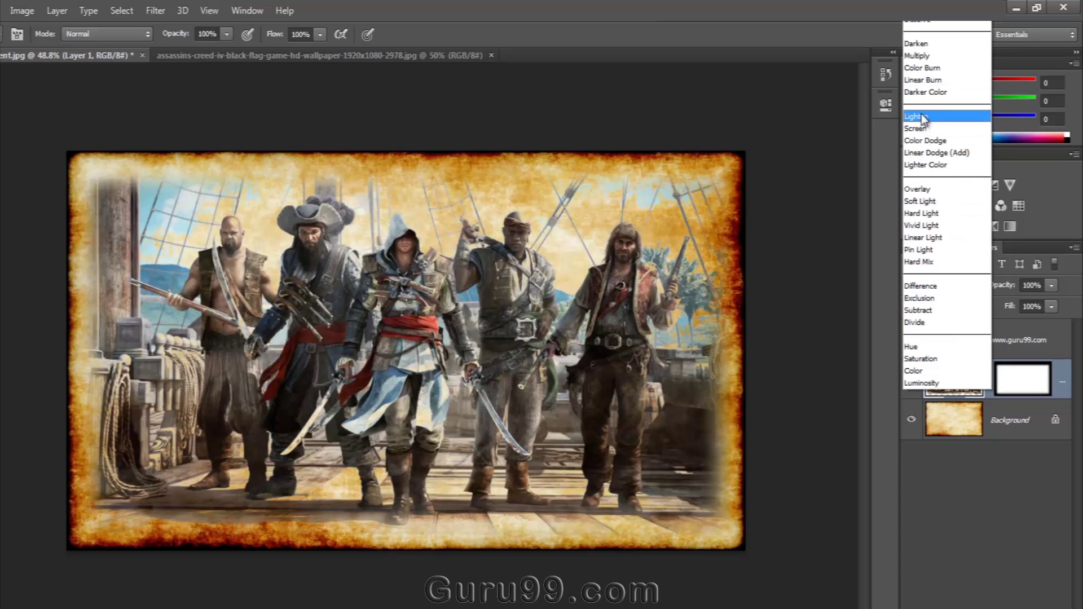
pyautogui.click(923, 79)
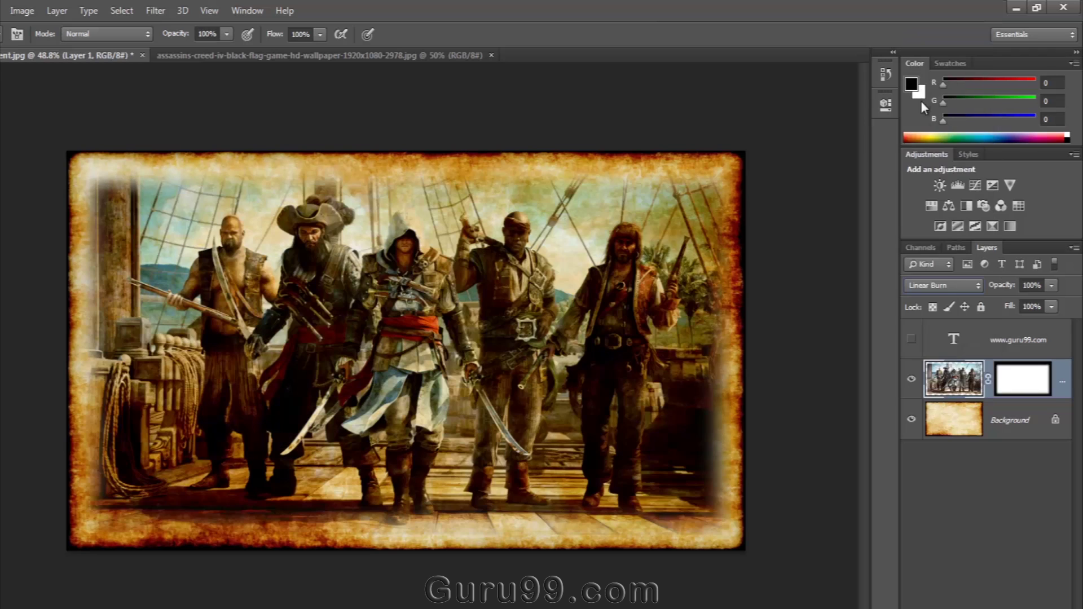
pyautogui.click(1000, 517)
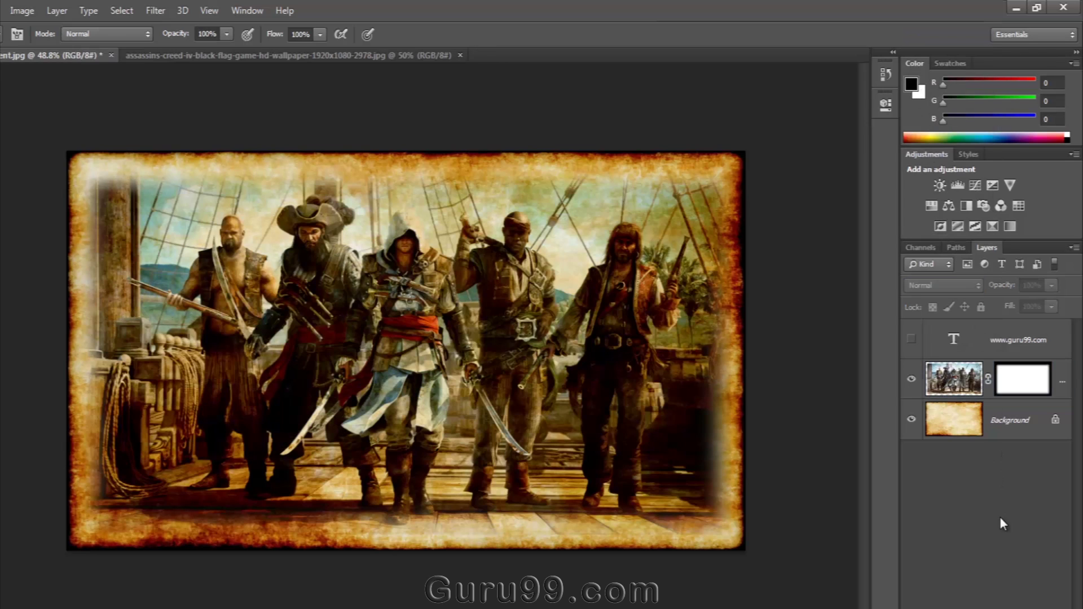